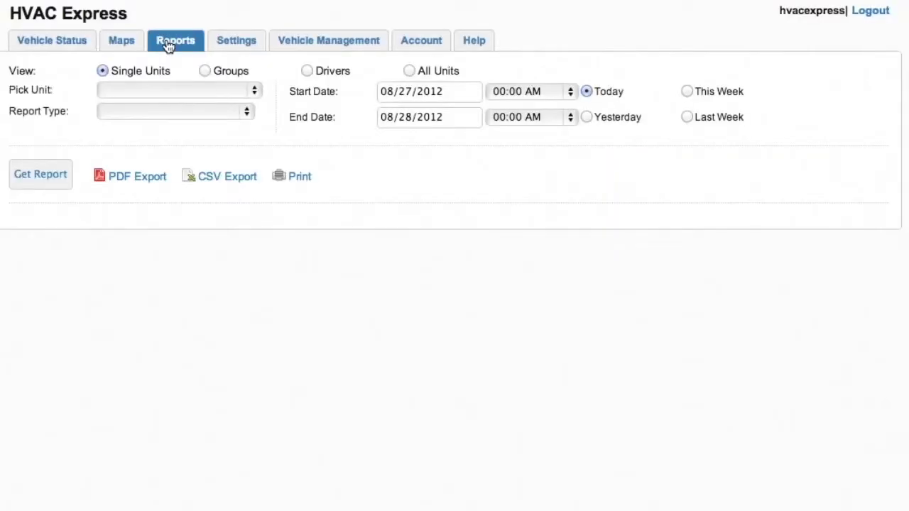
left_click(204, 71)
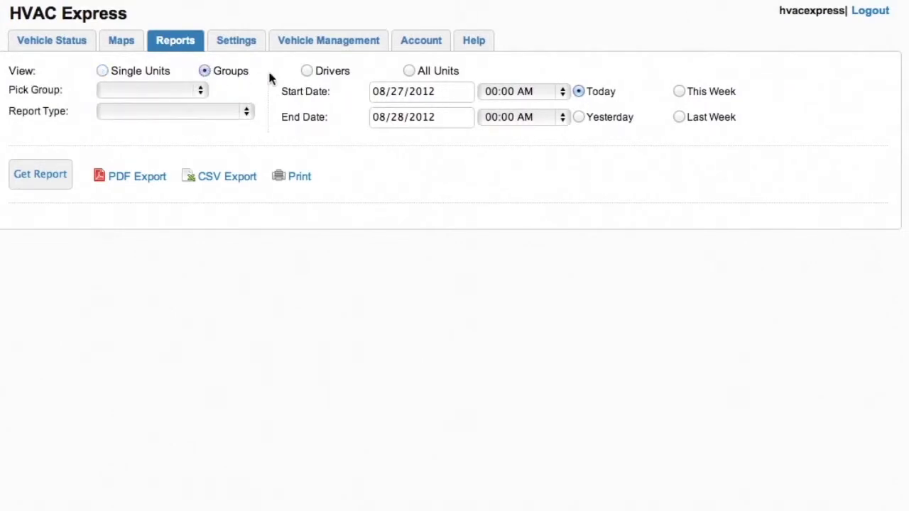
left_click(306, 71)
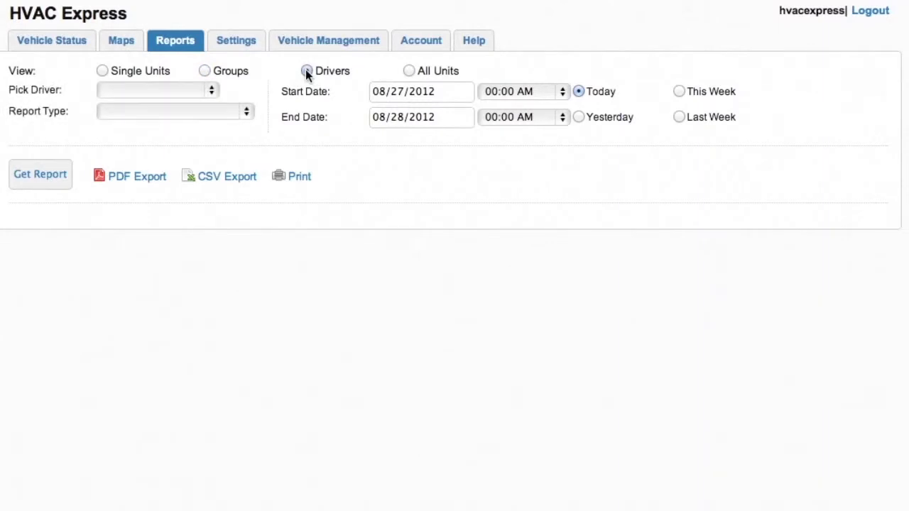
left_click(409, 71)
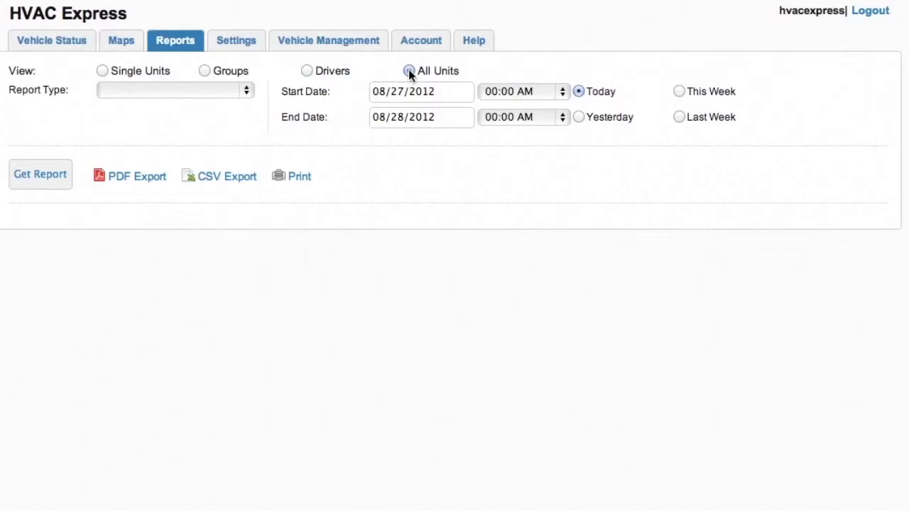
left_click(244, 114)
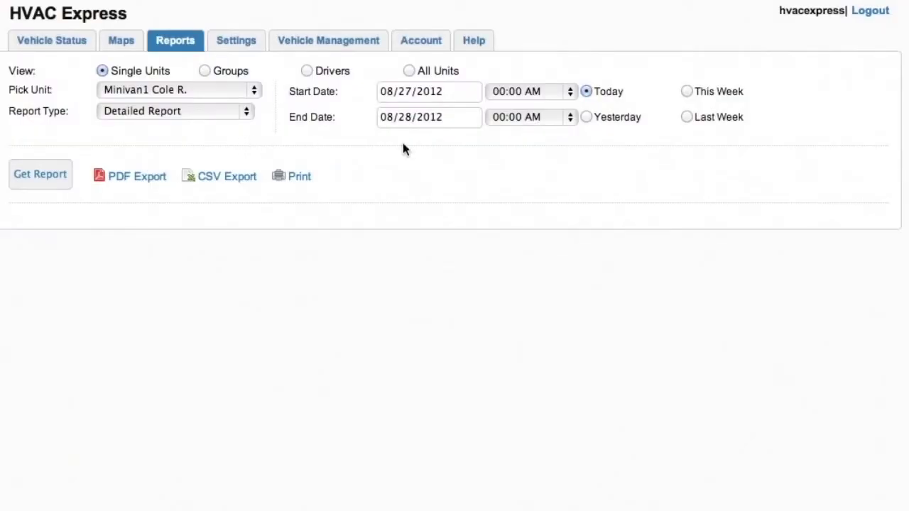
Try the date presets, then run a Speed Report for 07/01/2012–07/31/2012.
left_click(586, 118)
left_click(686, 91)
left_click(687, 115)
left_click(447, 92)
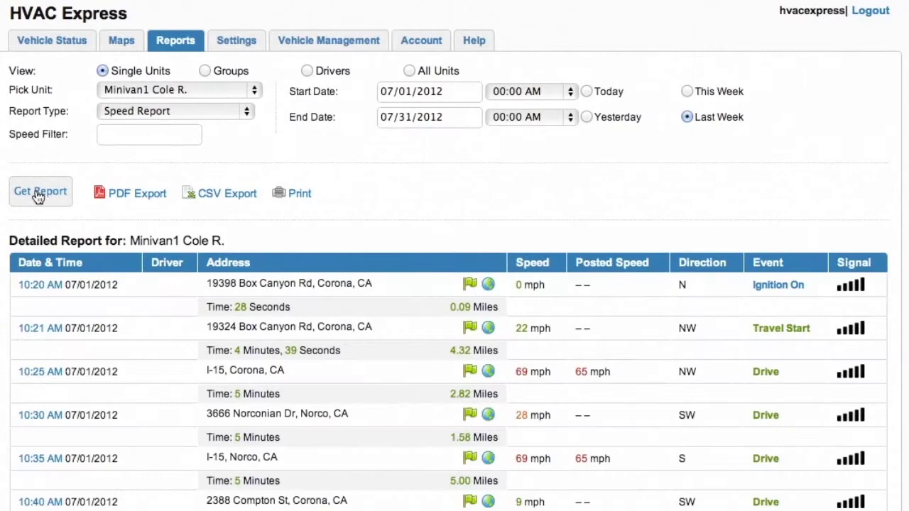
left_click(40, 193)
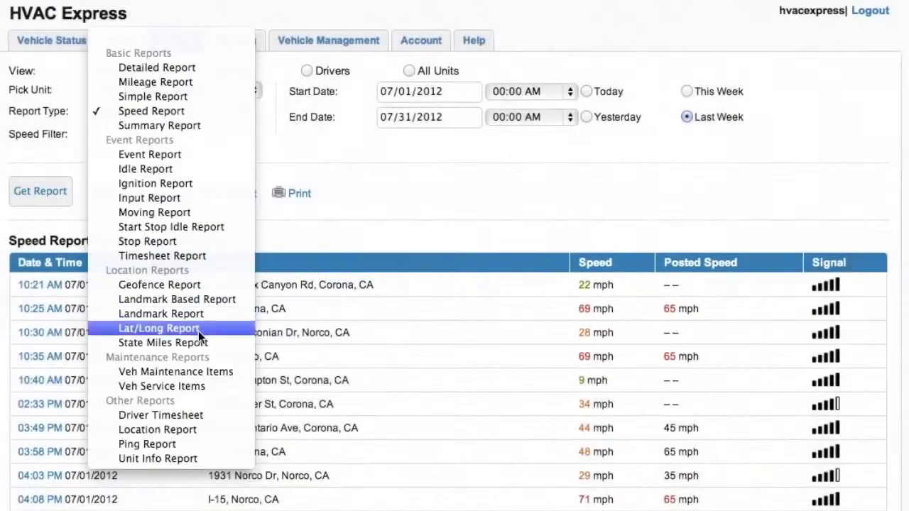
Generate a State Miles Report and a Driver Timesheet report for July 2012.
left_click(199, 345)
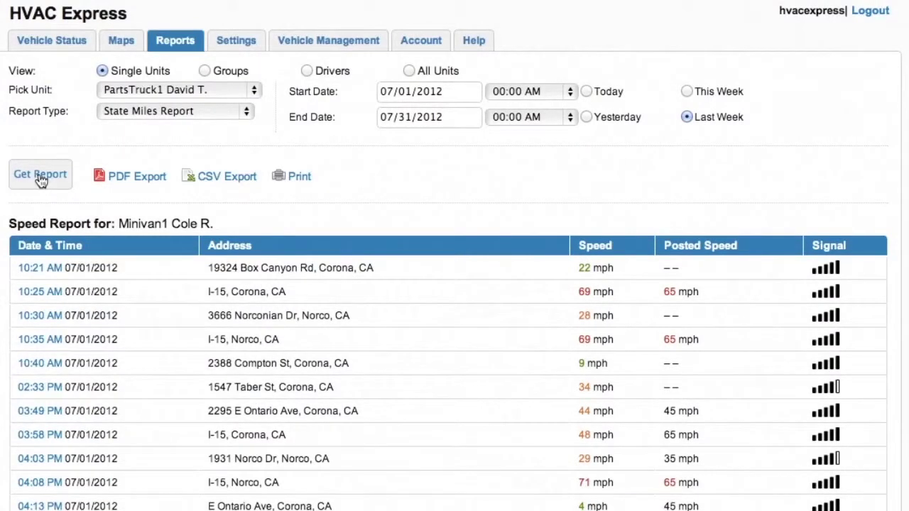
left_click(40, 177)
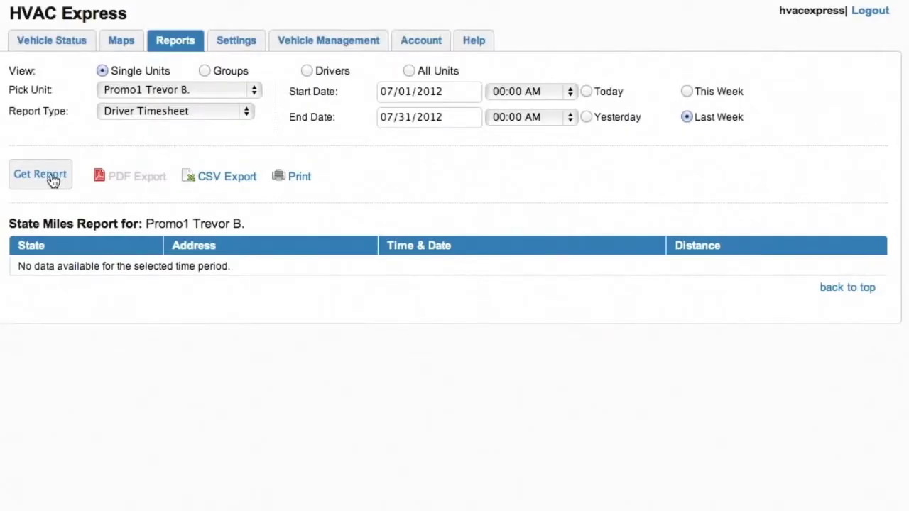
left_click(53, 178)
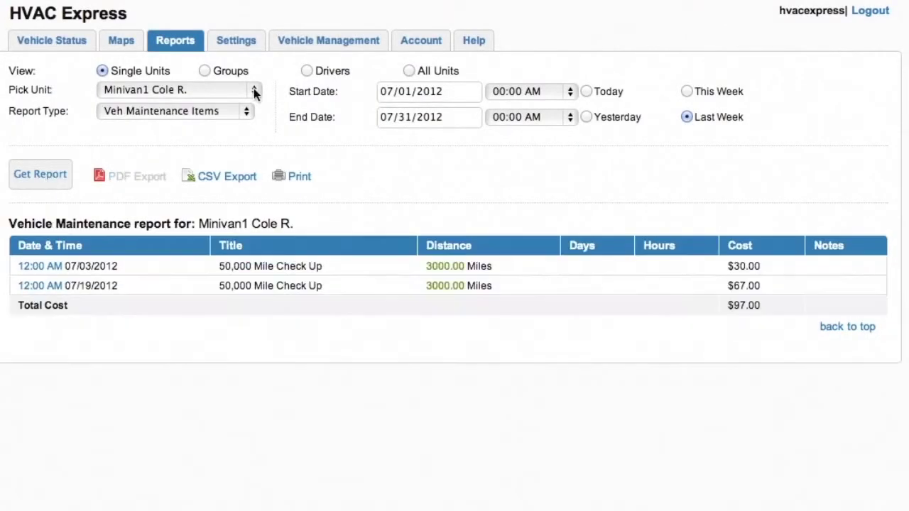
left_click(254, 90)
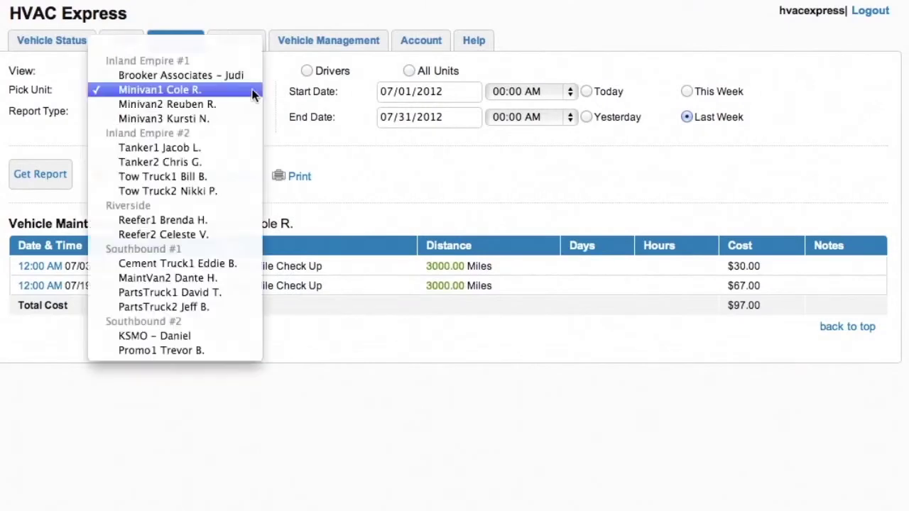
left_click(215, 112)
left_click(33, 180)
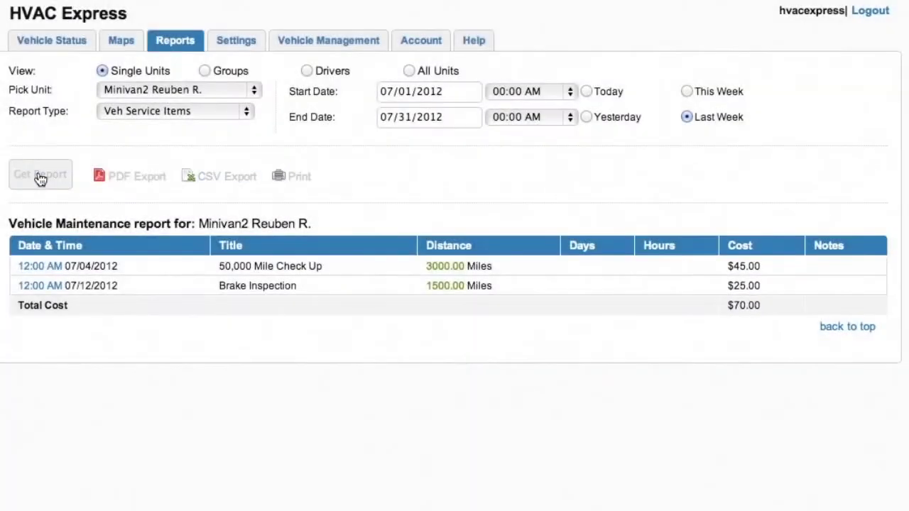
left_click(40, 176)
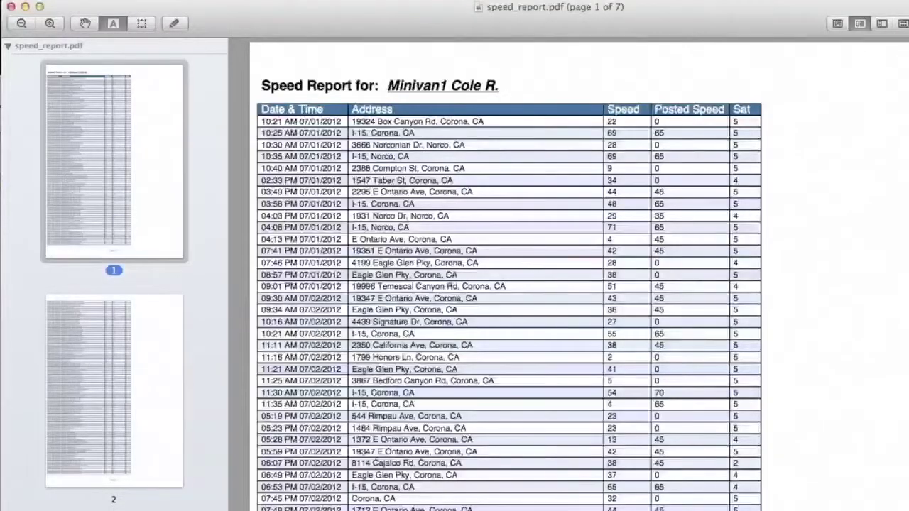
View page 2 of the speed_report.pdf, then widen the Address column in Numbers.
left_click(152, 431)
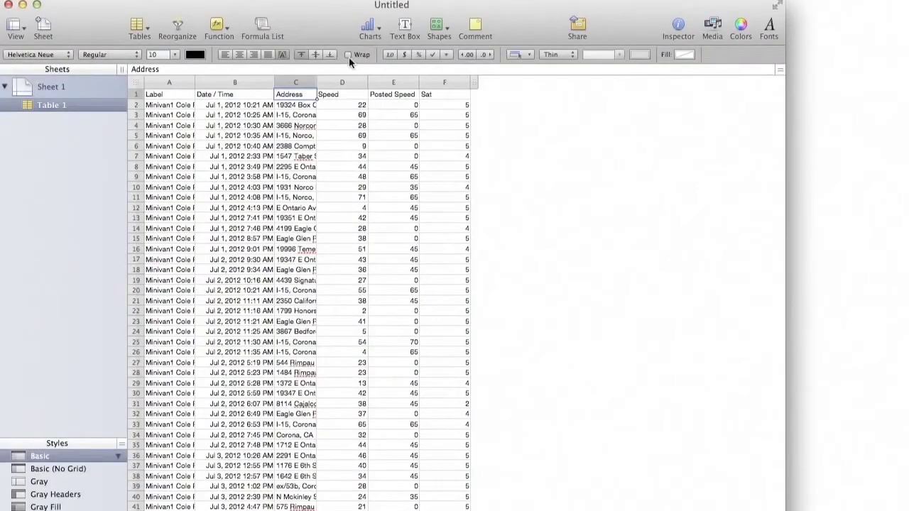
left_click_drag(317, 82, 386, 83)
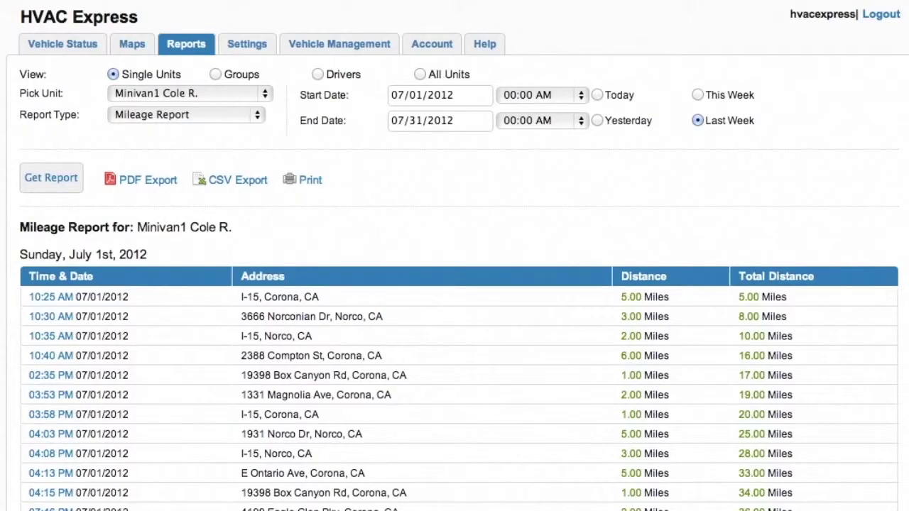
Scroll the Mileage Report down to the Thursday, July 5th, 2012 table.
scroll(454, 284, "down", 10)
scroll(454, 284, "down", 2)
scroll(454, 284, "down", 1)
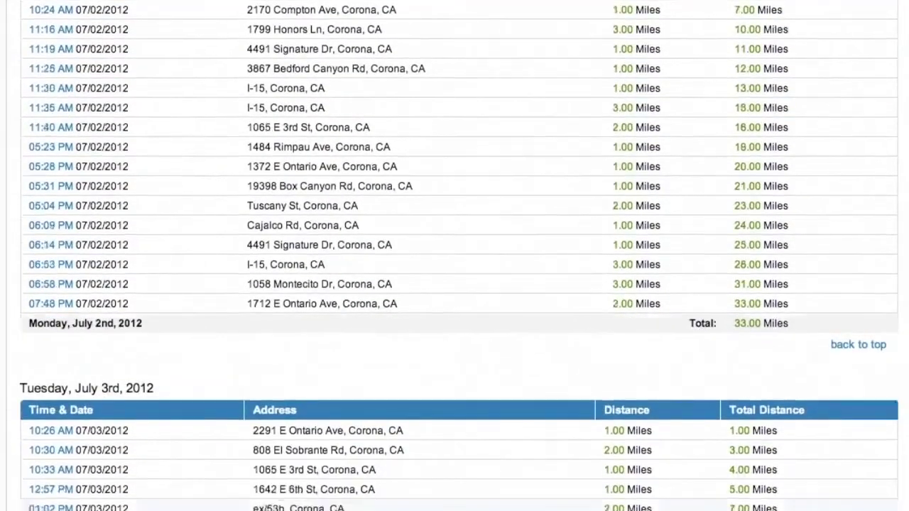
scroll(454, 284, "down", 9)
scroll(455, 284, "down", 3)
scroll(454, 284, "down", 8)
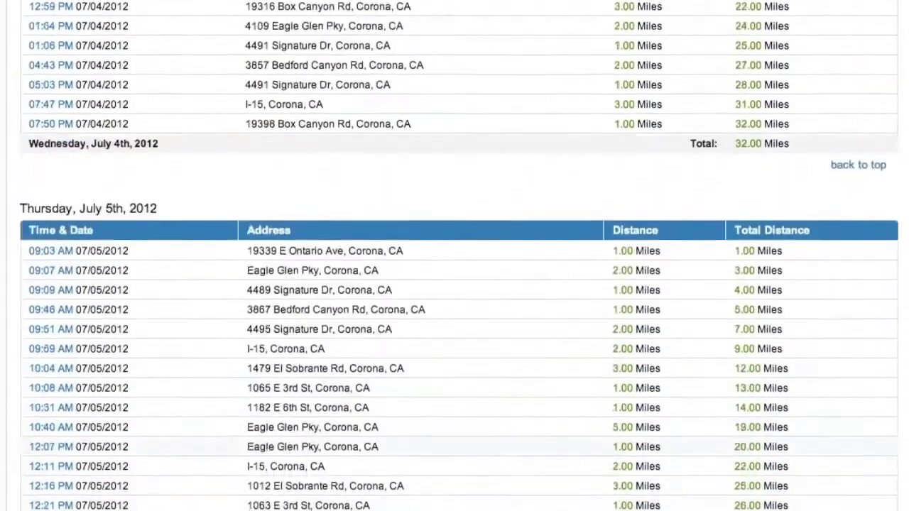